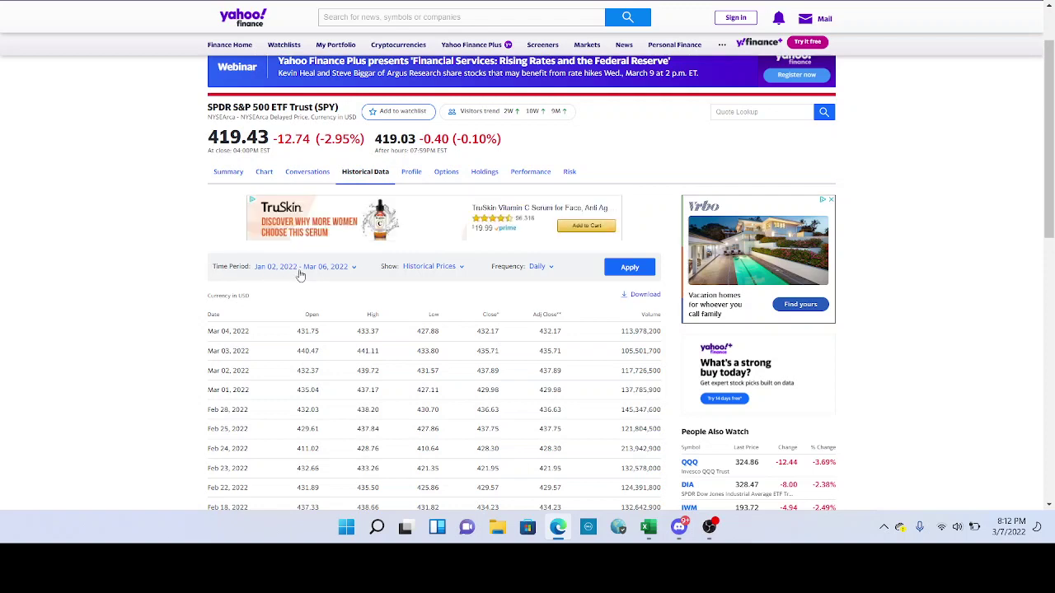
- Download the daily SPY historical prices for Jan 02 to Mar 06, 2022, and switch to the data in Excel
{"action": "left_click", "coordinate": [645, 296]}
{"action": "left_click", "coordinate": [647, 530]}
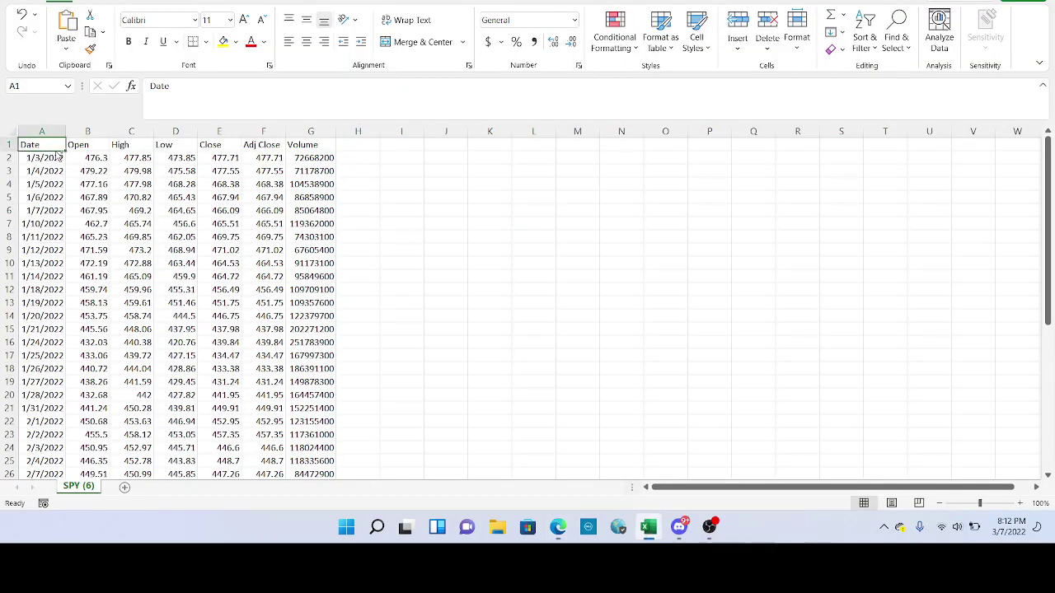
- Create a PivotTable on a new worksheet from the full SPY price data in A1:G44
{"action": "key", "text": "ctrl+shift+Right"}
{"action": "key", "text": "ctrl+shift+Down"}
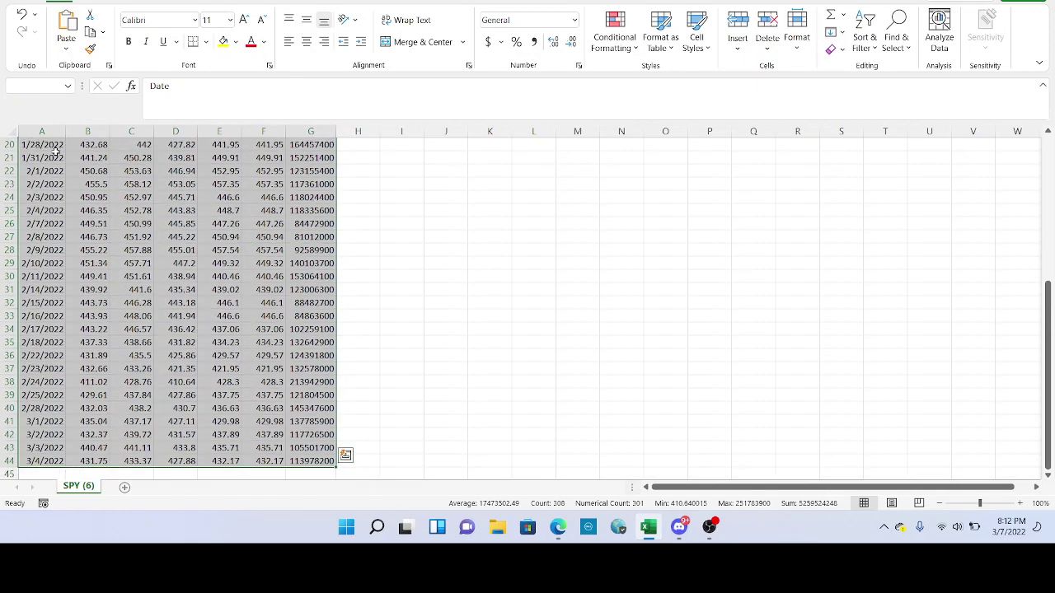
{"action": "left_click", "coordinate": [96, 2]}
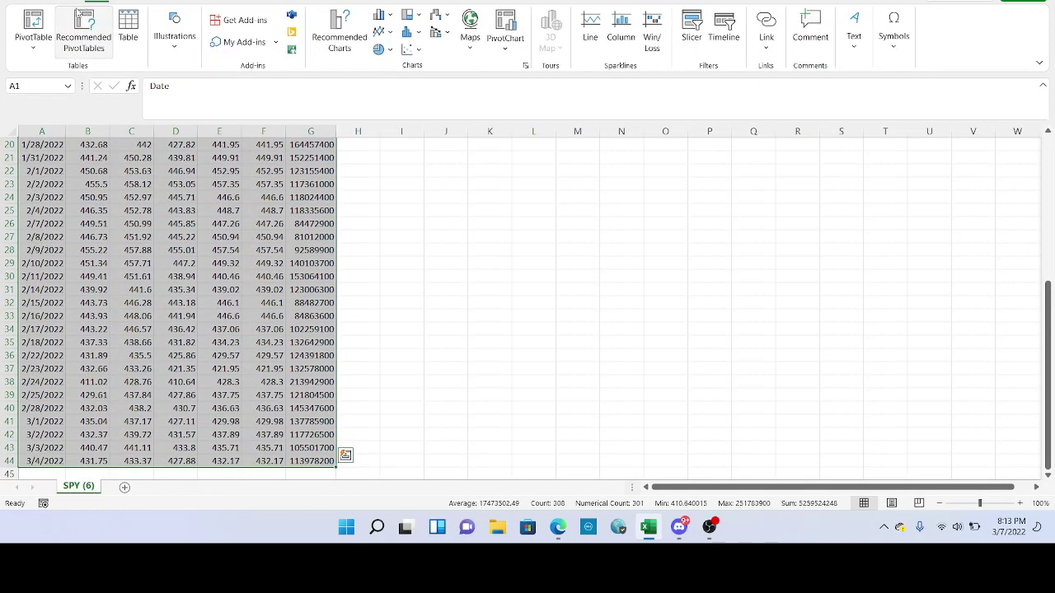
{"action": "left_click", "coordinate": [33, 22]}
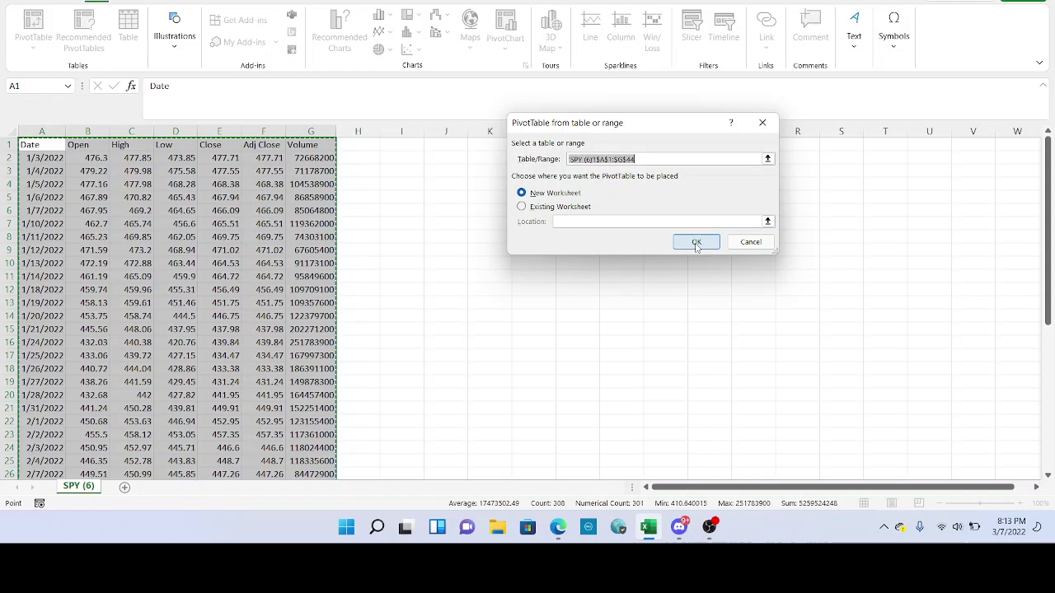
{"action": "left_click", "coordinate": [696, 244]}
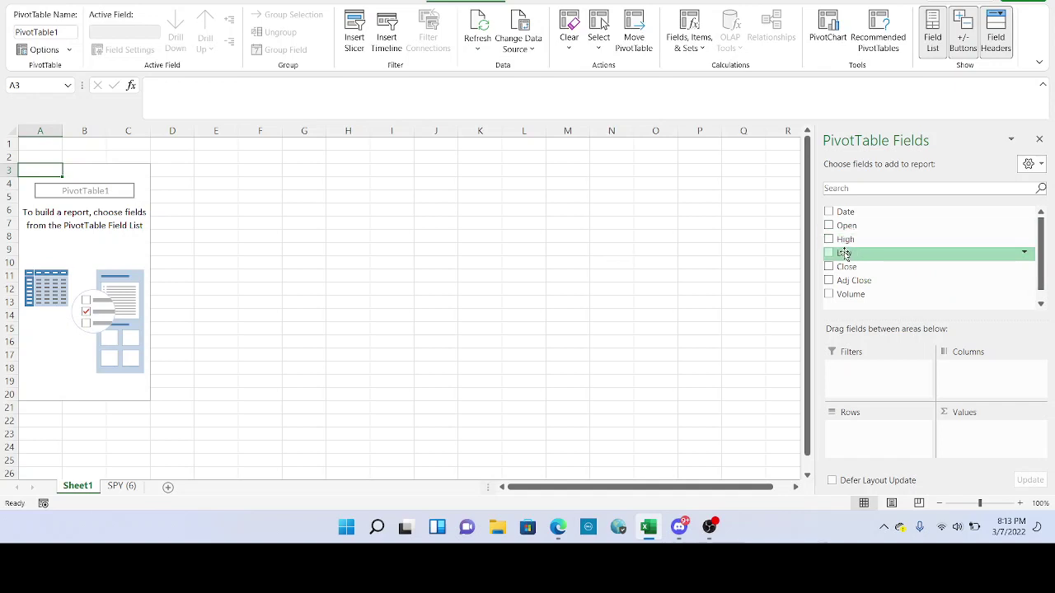
- Add Low and High as PivotTable values and Date as the row field
{"action": "left_click_drag", "start_coordinate": [844, 256], "coordinate": [969, 430]}
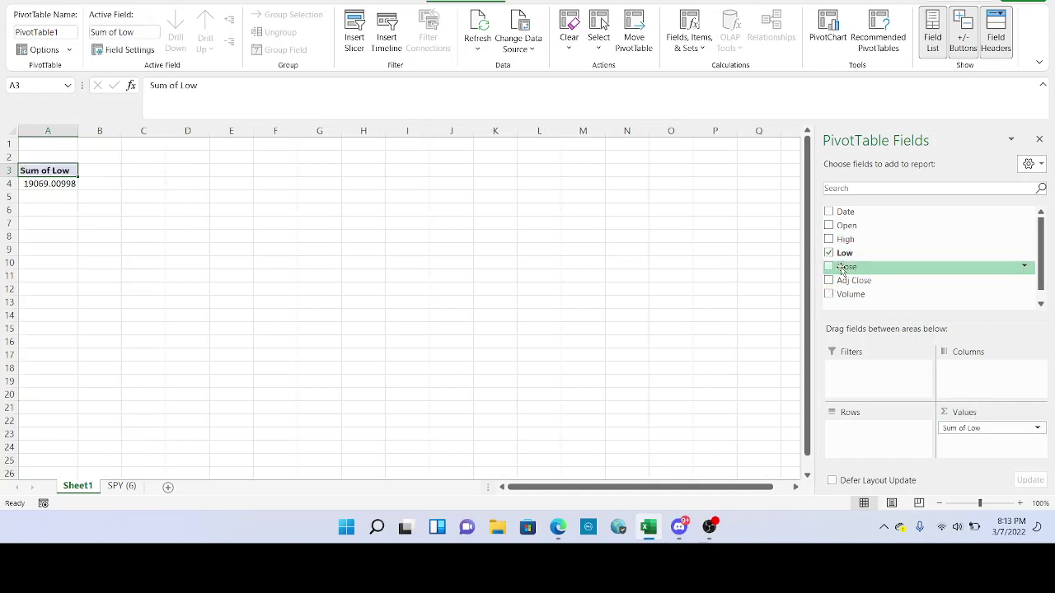
{"action": "left_click_drag", "start_coordinate": [845, 239], "coordinate": [968, 437]}
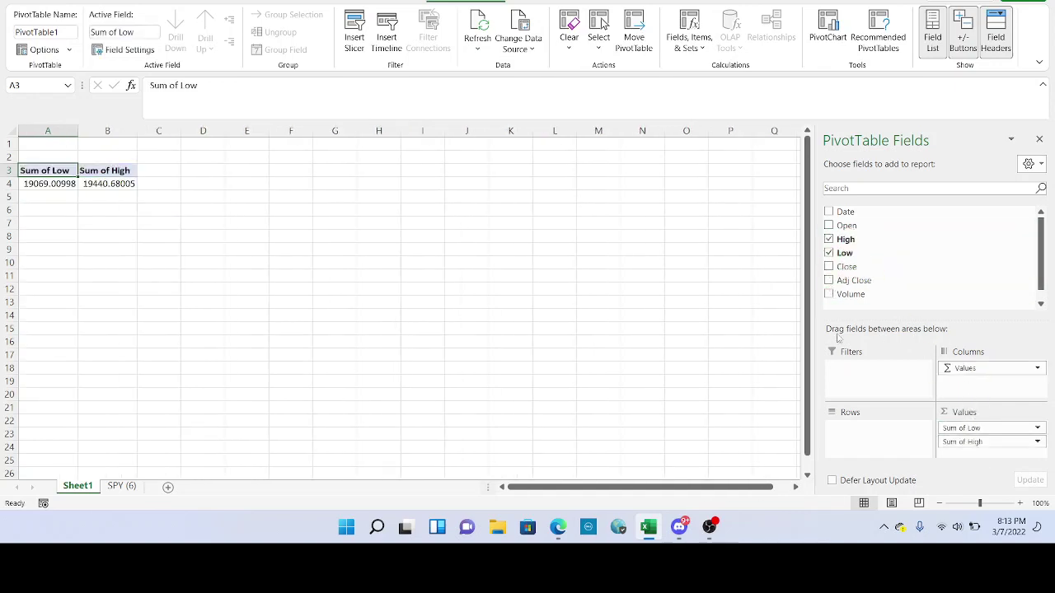
{"action": "left_click_drag", "start_coordinate": [845, 212], "coordinate": [863, 434]}
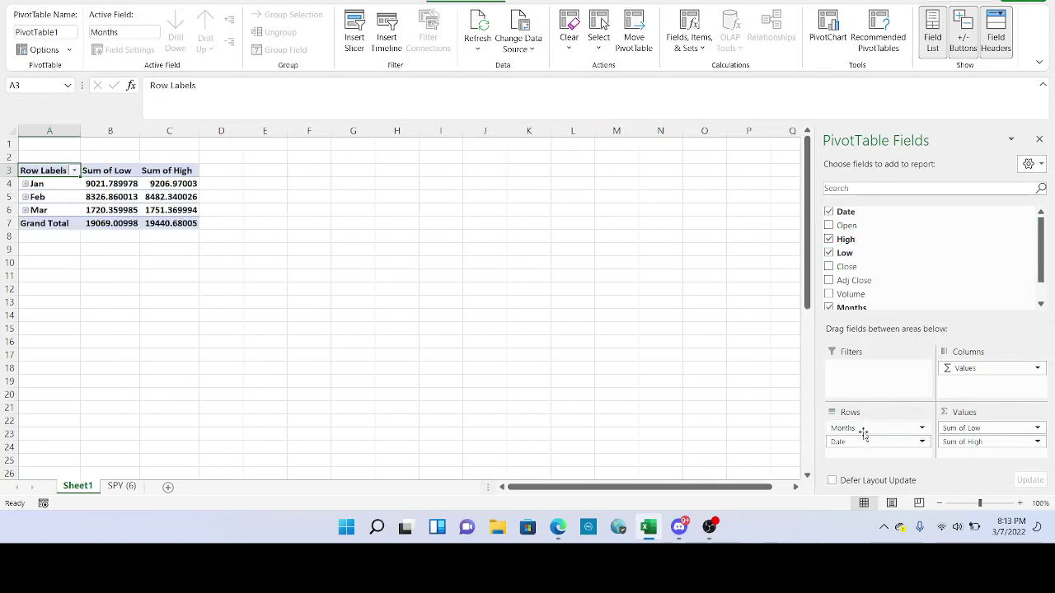
- Ungroup the month rows of the PivotTable so that each individual date is listed
{"action": "left_click", "coordinate": [61, 184]}
{"action": "right_click", "coordinate": [61, 184]}
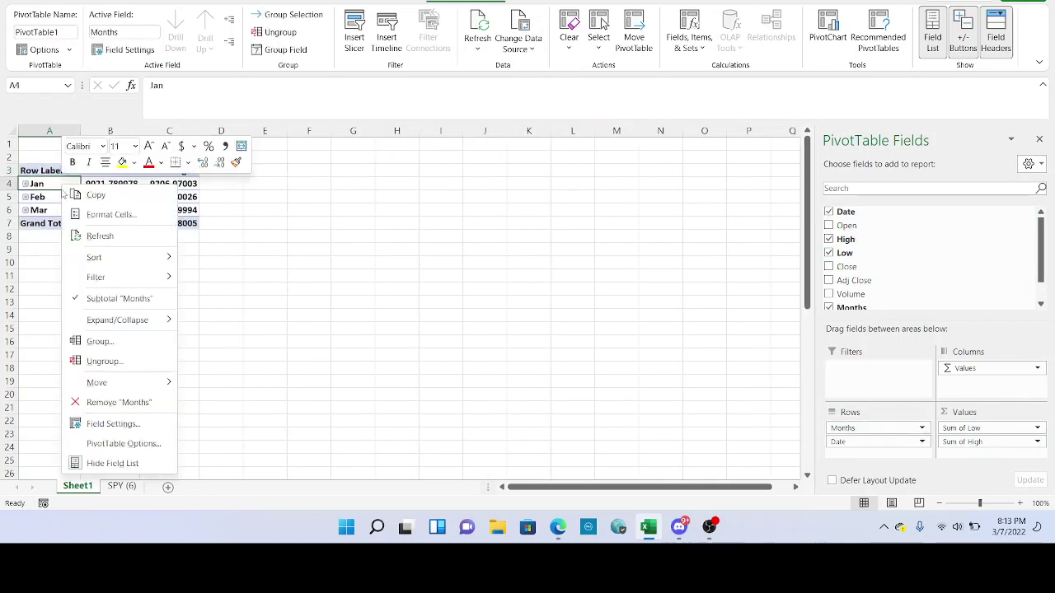
{"action": "left_click", "coordinate": [90, 363]}
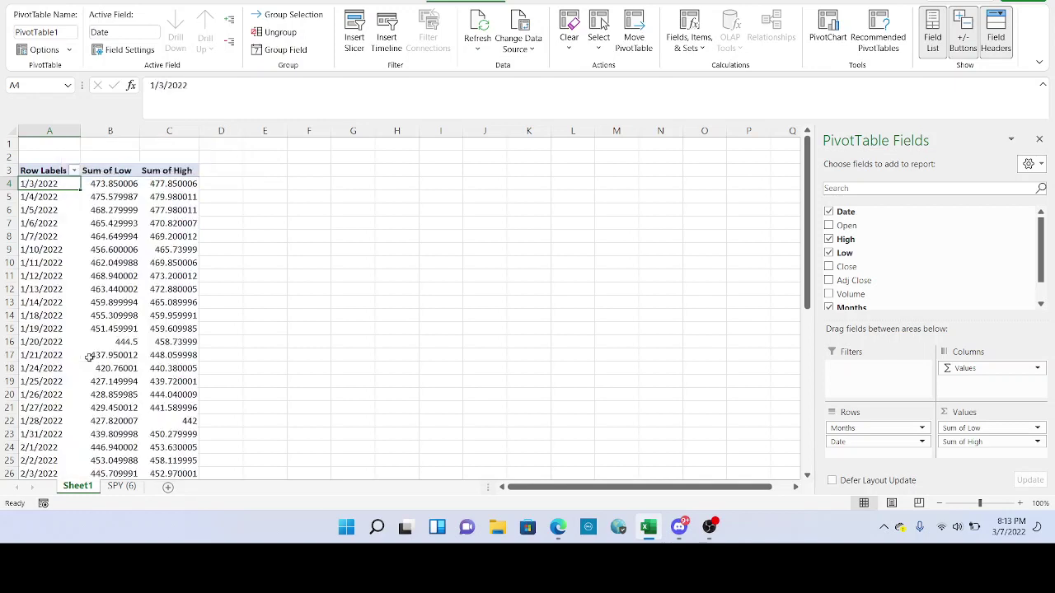
{"action": "left_click", "coordinate": [49, 198]}
{"action": "left_click", "coordinate": [49, 209]}
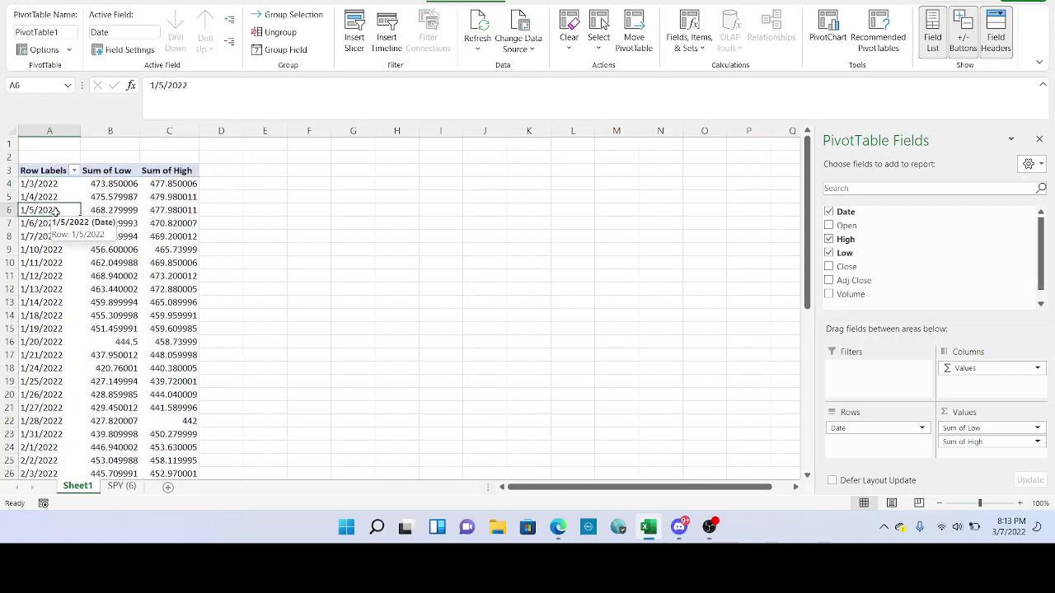
- Format all Sum of Low and Sum of High values to two decimal places
{"action": "left_click", "coordinate": [103, 184]}
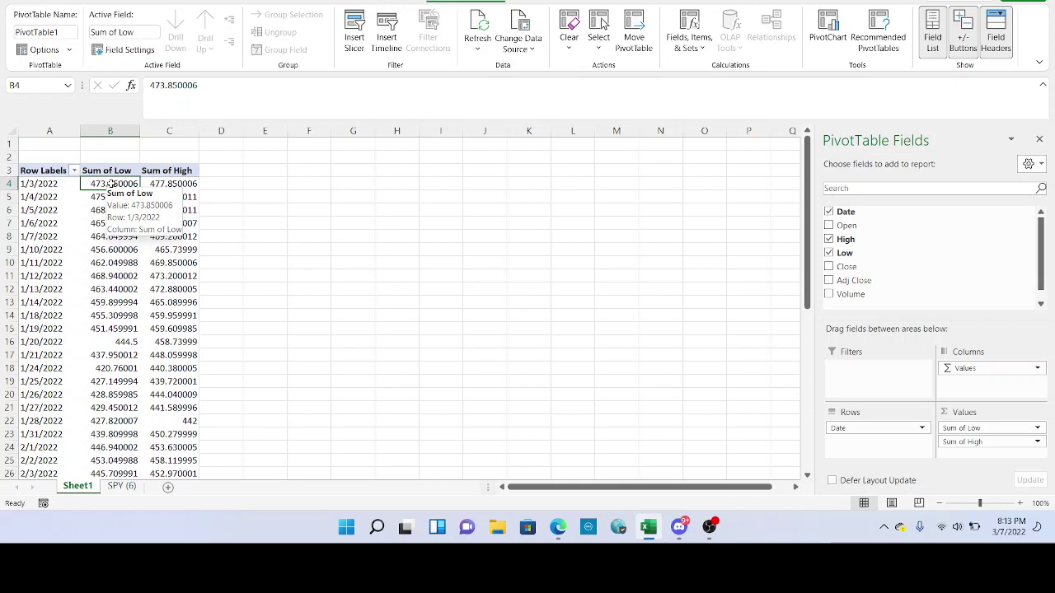
{"action": "key", "text": "ctrl+shift+Down"}
{"action": "key", "text": "shift+Right"}
{"action": "scroll", "coordinate": [190, 206], "scroll_direction": "up", "scroll_amount": 7}
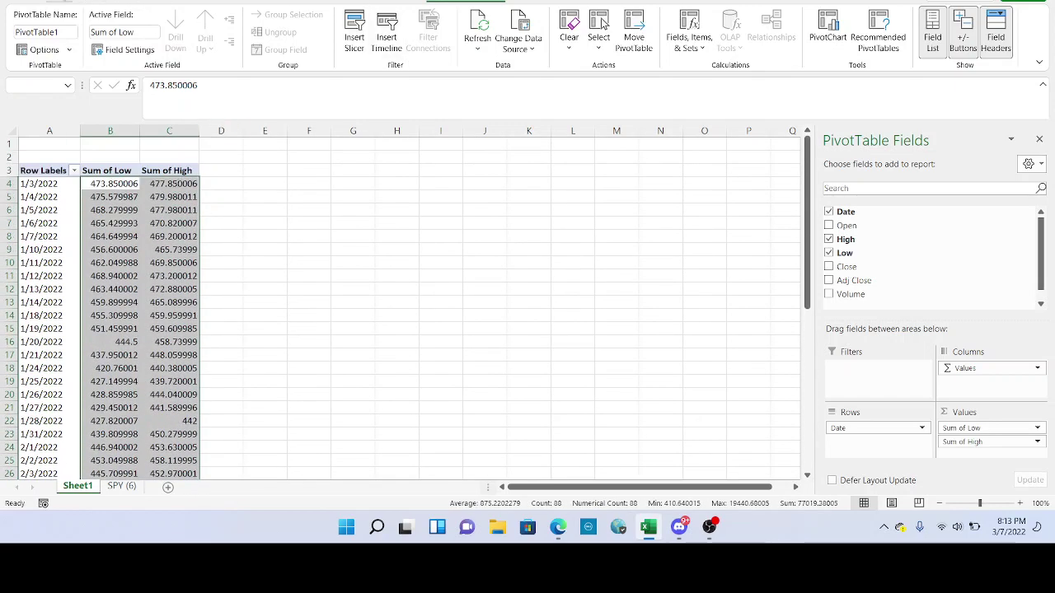
{"action": "left_click", "coordinate": [63, 1]}
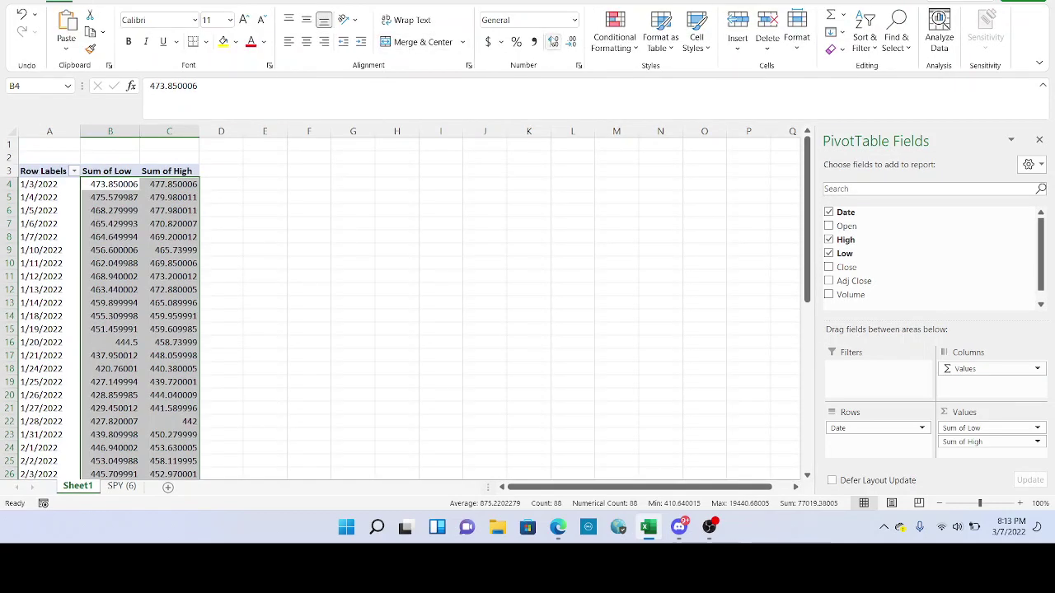
{"action": "left_click", "coordinate": [571, 43]}
{"action": "left_click", "coordinate": [570, 43]}
{"action": "left_click", "coordinate": [570, 43]}
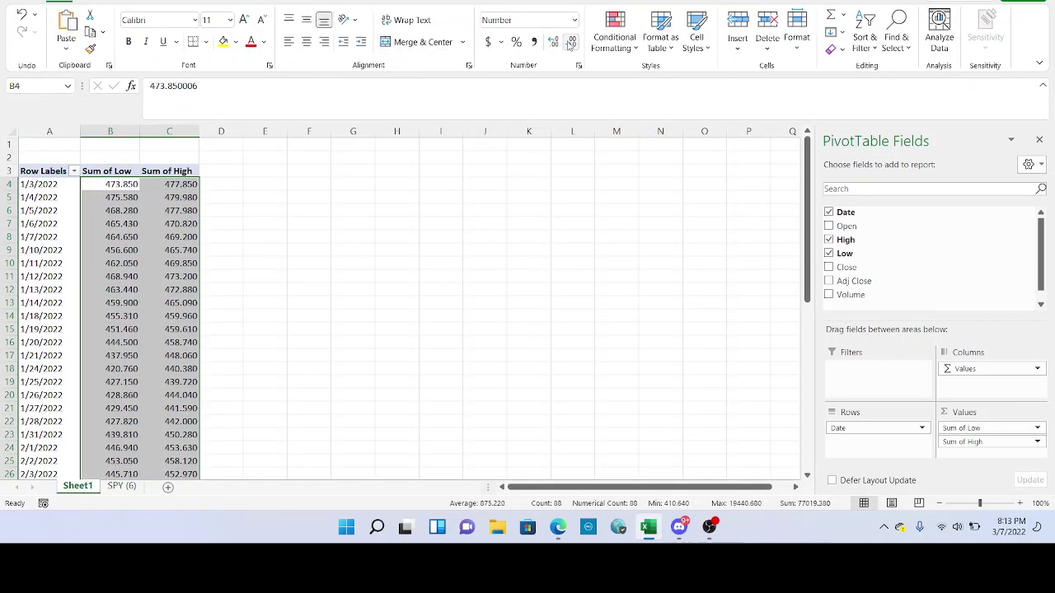
{"action": "left_click", "coordinate": [571, 43]}
- Rename the Row Labels header to "date" and the Sum of Low header to "Low" with a leading space
{"action": "left_click", "coordinate": [51, 169]}
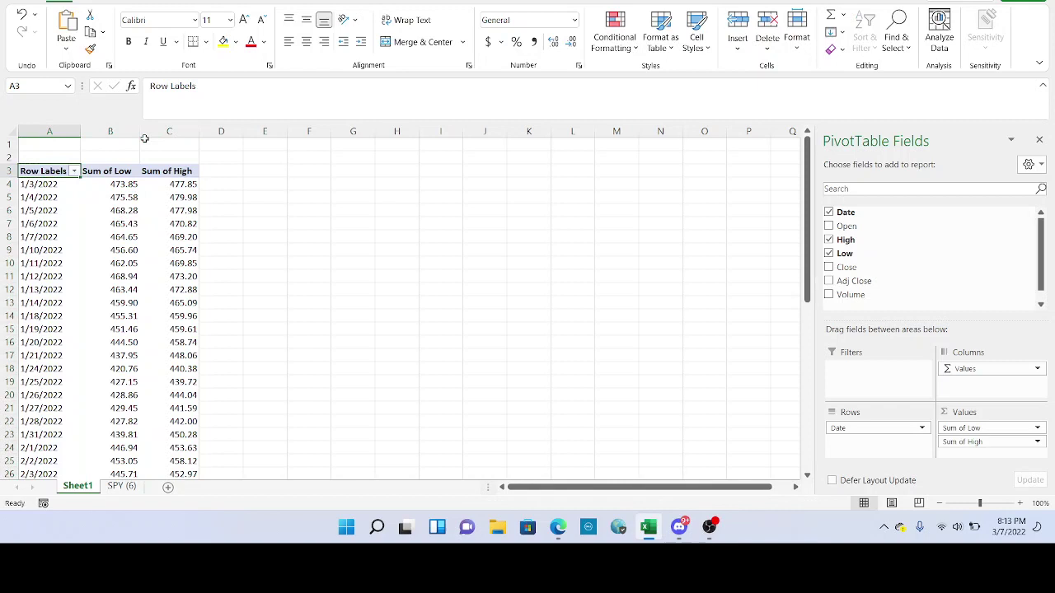
{"action": "triple_click", "coordinate": [201, 88]}
{"action": "type", "text": "date"}
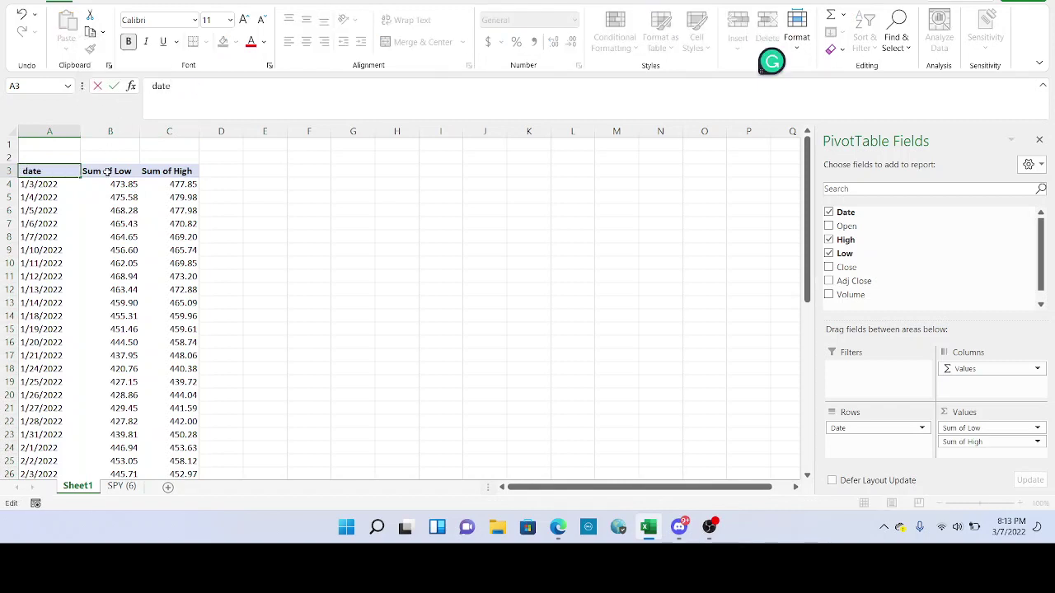
{"action": "left_click", "coordinate": [107, 172]}
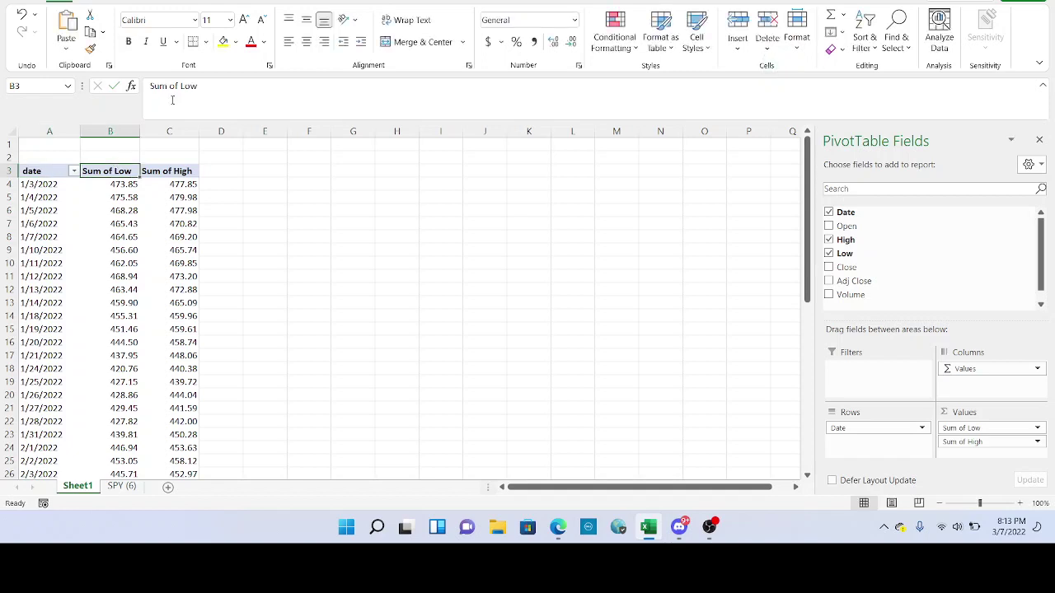
{"action": "left_click_drag", "start_coordinate": [178, 88], "coordinate": [150, 88]}
{"action": "key", "text": "BackSpace"}
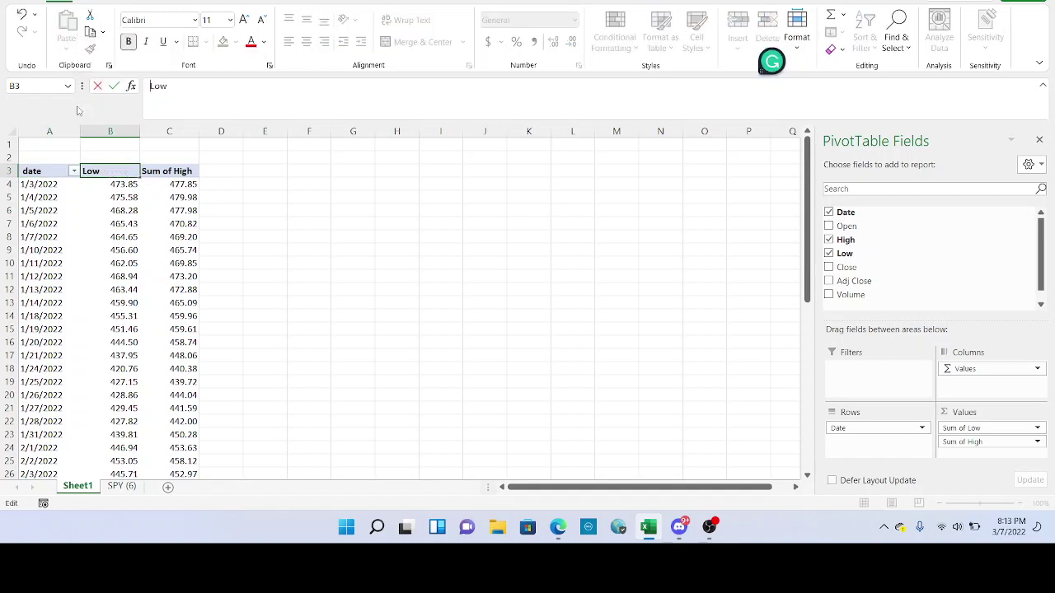
{"action": "key", "text": "Tab"}
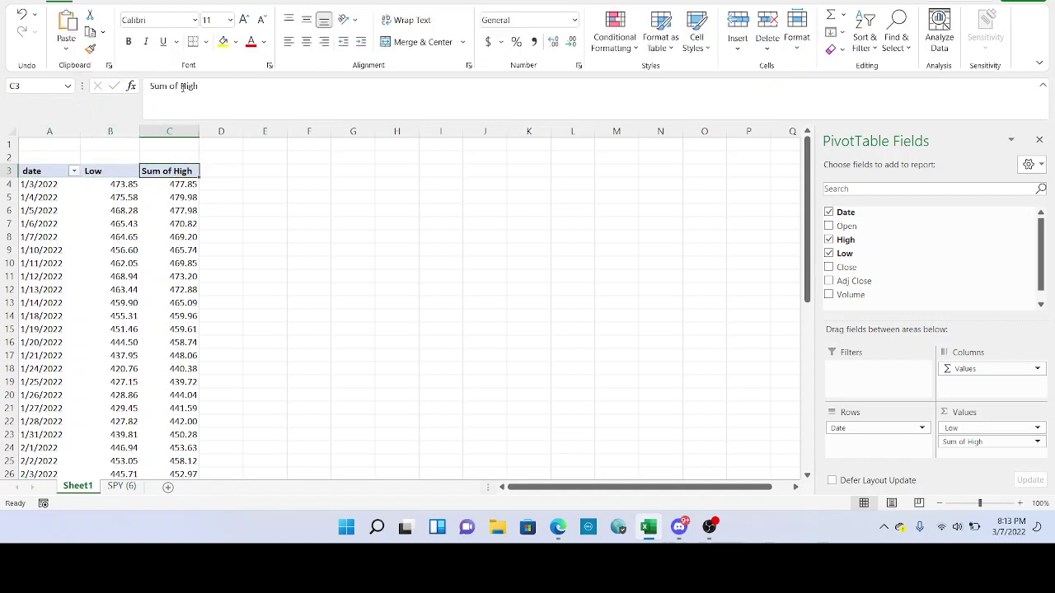
- Rename the Sum of High header to "High" with a leading space
{"action": "left_click_drag", "start_coordinate": [180, 88], "coordinate": [149, 87]}
{"action": "key", "text": "BackSpace"}
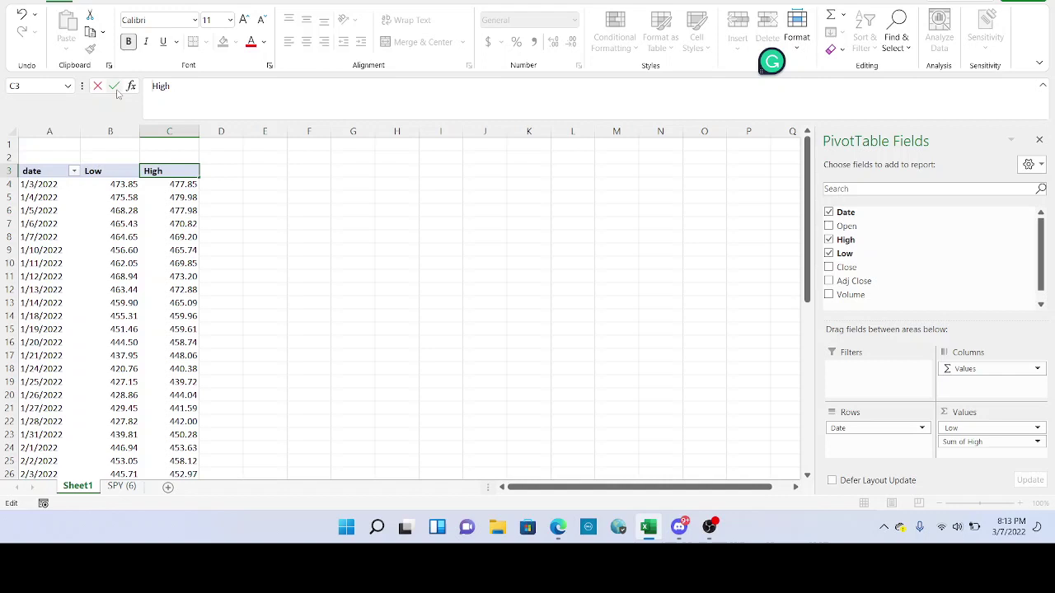
{"action": "key", "text": "BackSpace"}
{"action": "key", "text": "Return"}
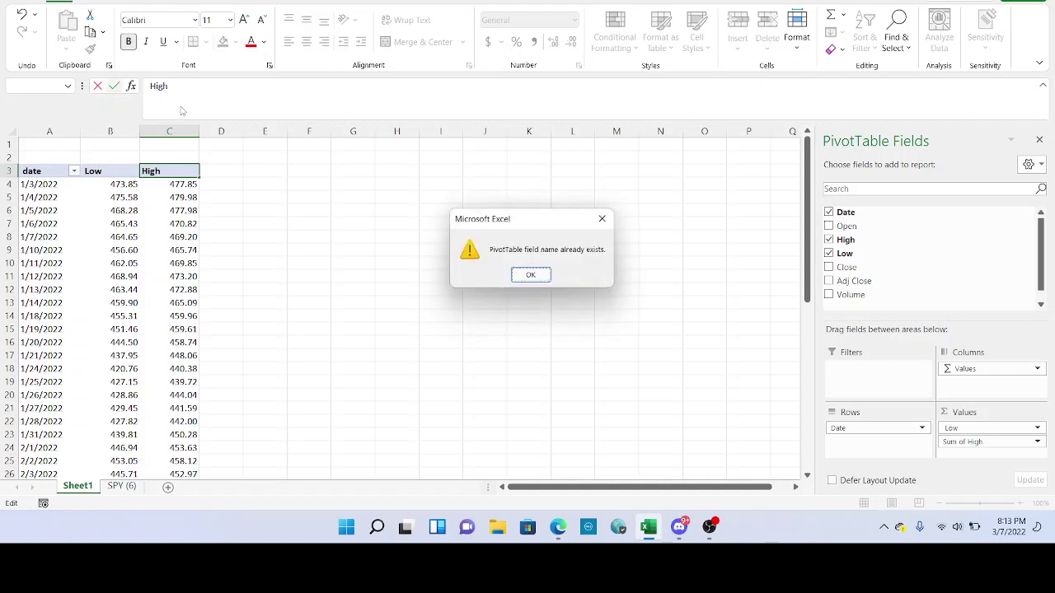
{"action": "left_click", "coordinate": [533, 277]}
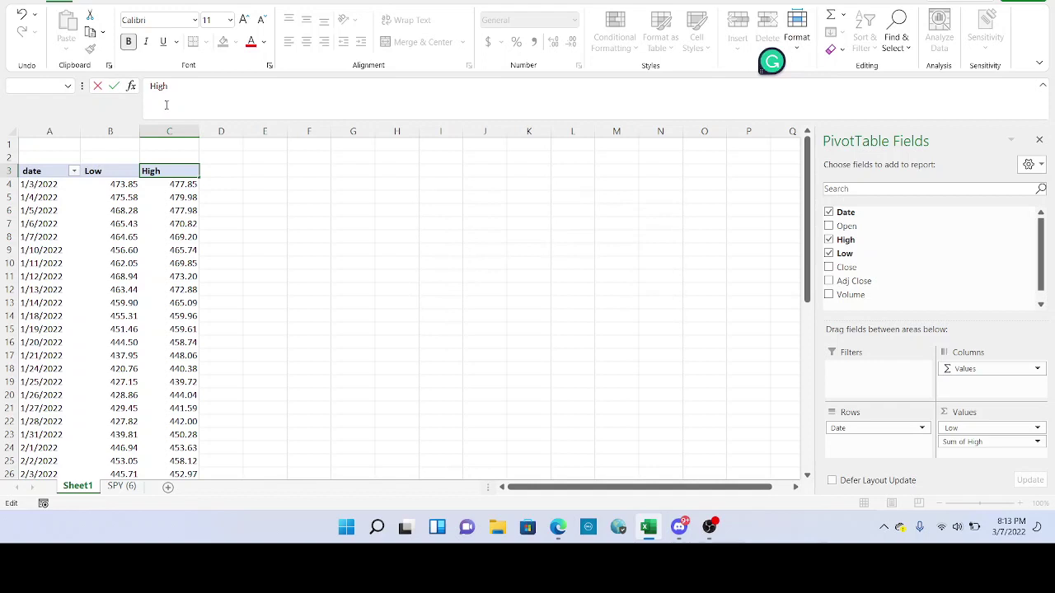
{"action": "left_click", "coordinate": [171, 197]}
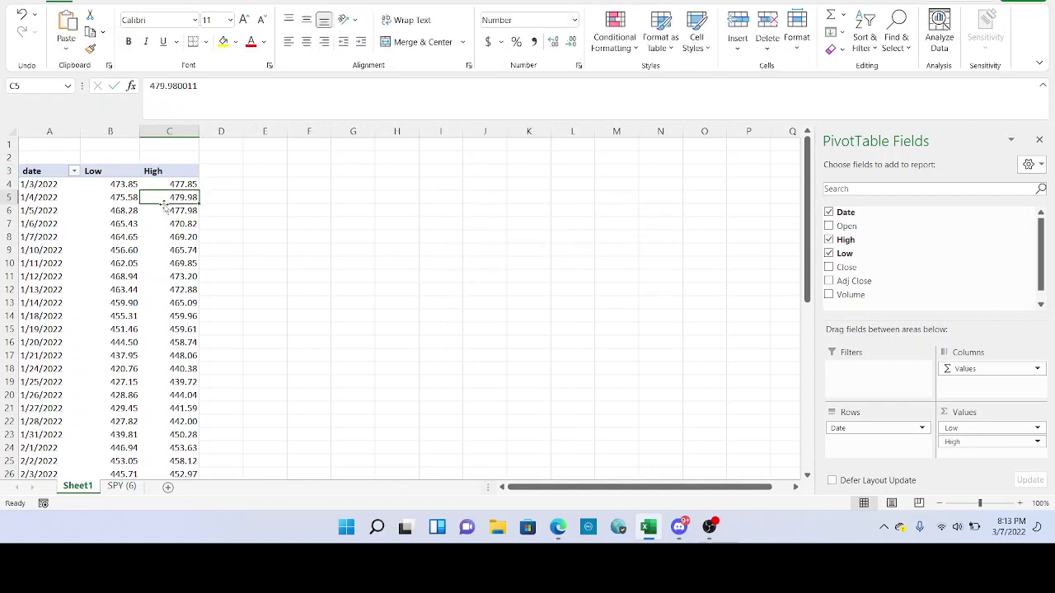
- Turn off the PivotTable's grand totals for rows and columns
{"action": "scroll", "coordinate": [172, 215], "scroll_direction": "down", "scroll_amount": 10}
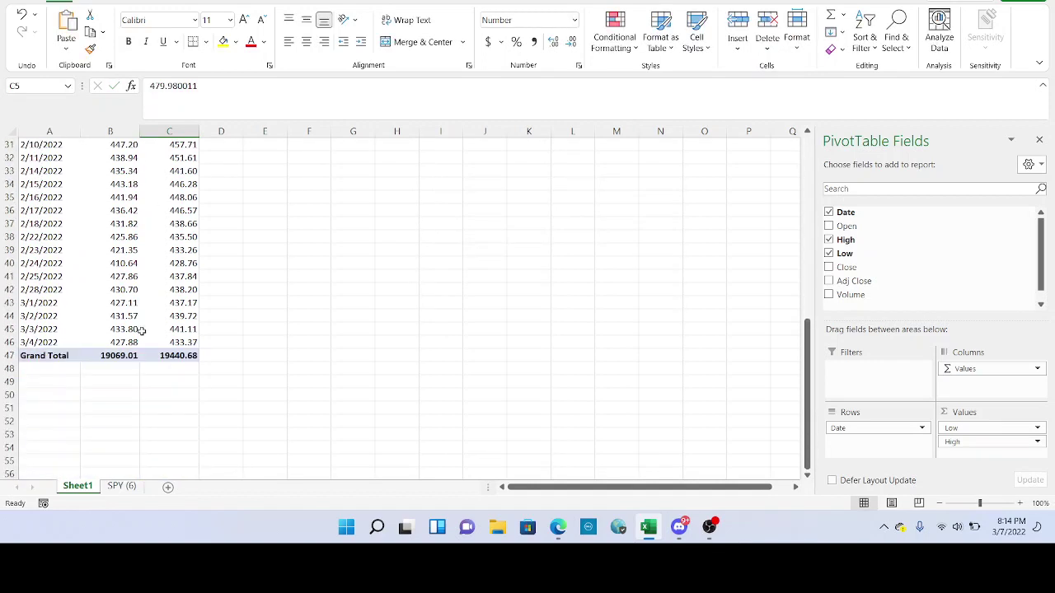
{"action": "left_click", "coordinate": [124, 355]}
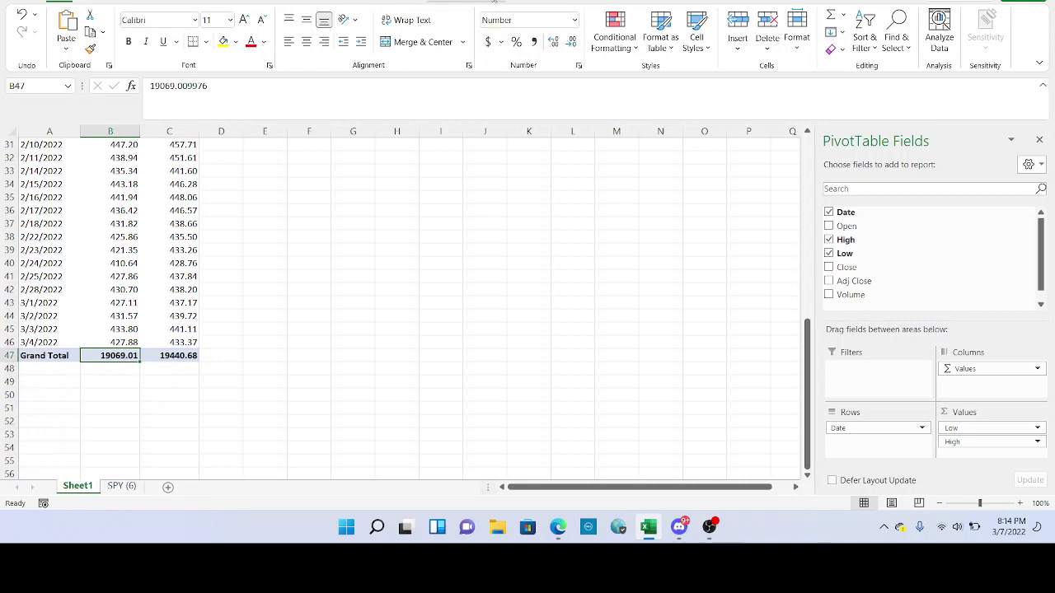
{"action": "left_click", "coordinate": [532, 5]}
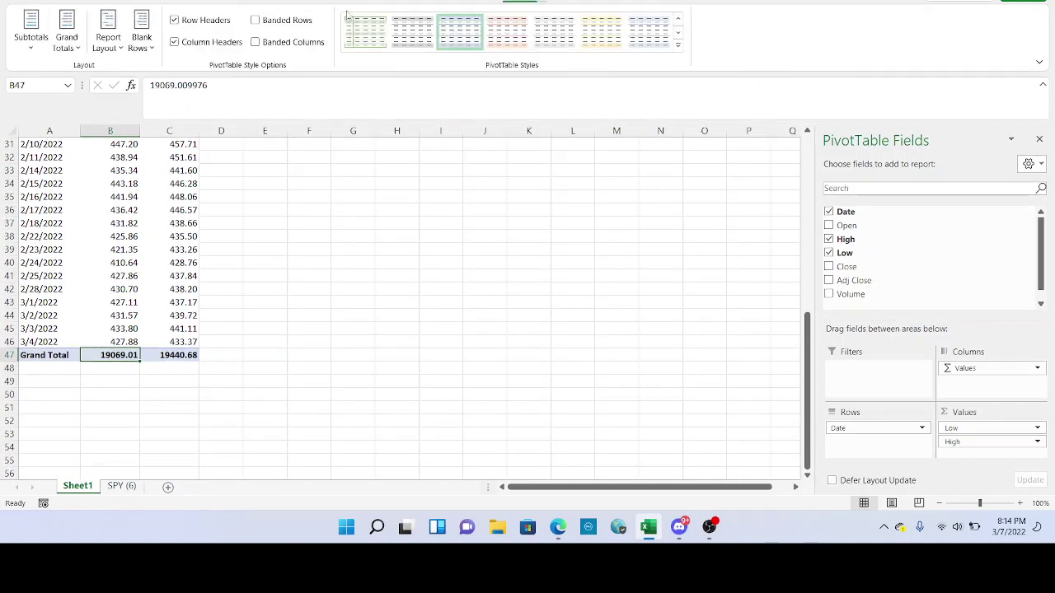
{"action": "left_click", "coordinate": [69, 31]}
{"action": "left_click", "coordinate": [124, 76]}
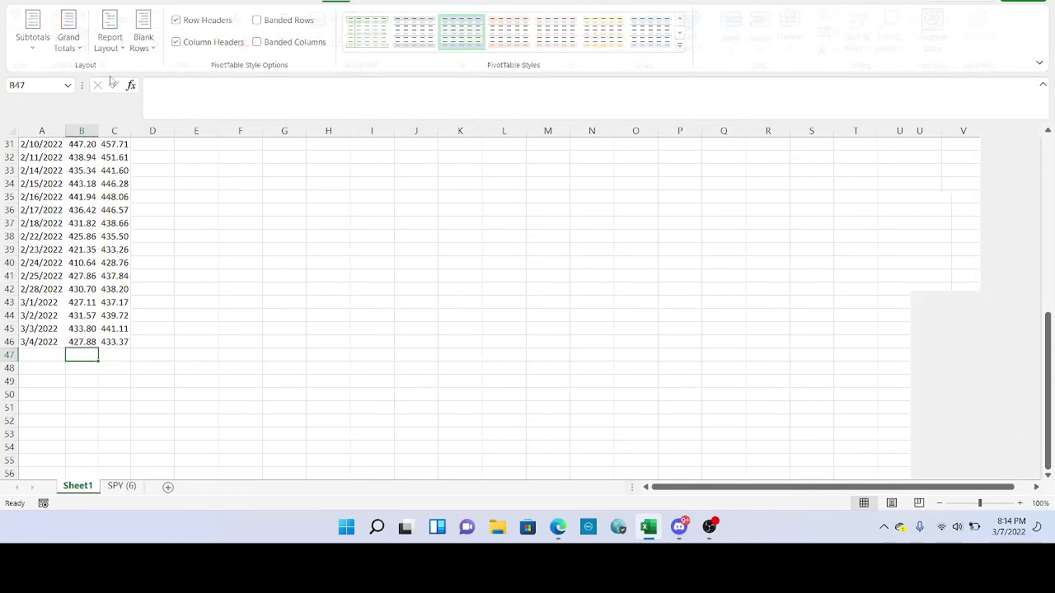
- Insert a calculated field named Volatility into the PivotTable, defined as High minus Low
{"action": "scroll", "coordinate": [177, 233], "scroll_direction": "up", "scroll_amount": 10}
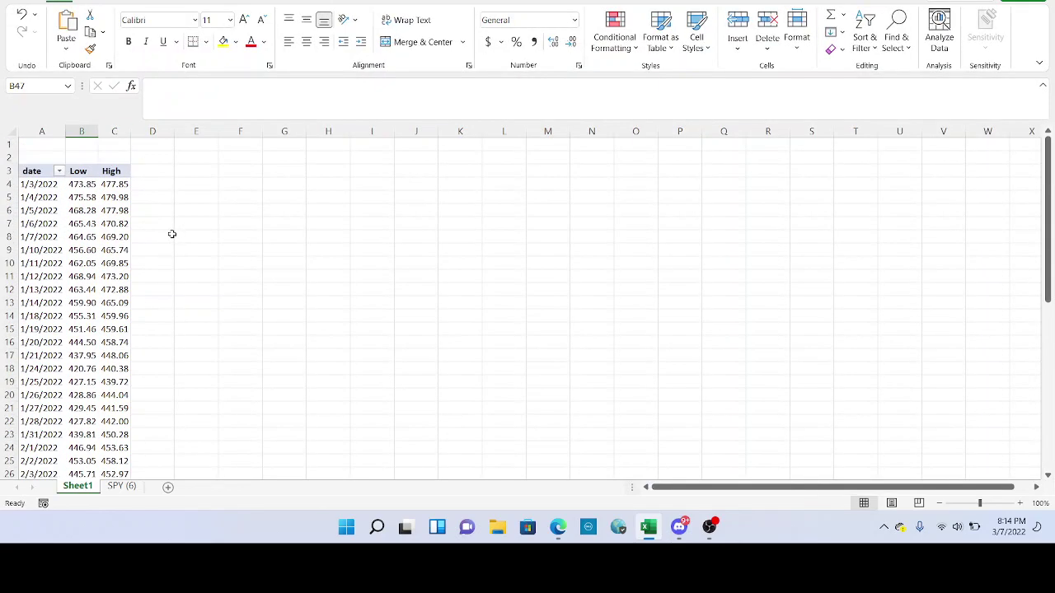
{"action": "left_click", "coordinate": [92, 189]}
{"action": "left_click", "coordinate": [114, 187]}
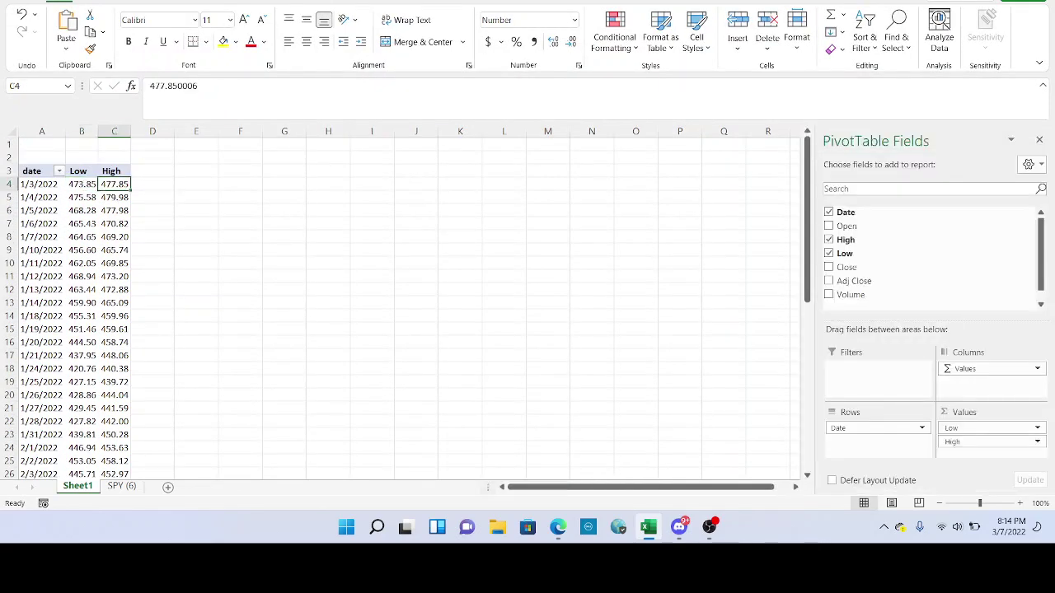
{"action": "left_click", "coordinate": [497, 5]}
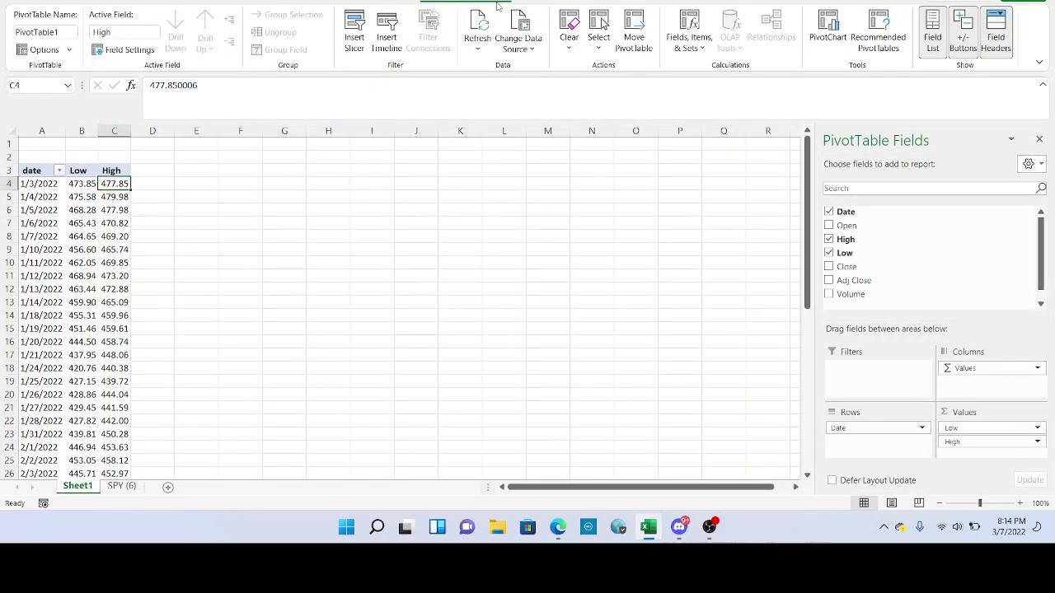
{"action": "left_click", "coordinate": [702, 56]}
{"action": "left_click", "coordinate": [714, 71]}
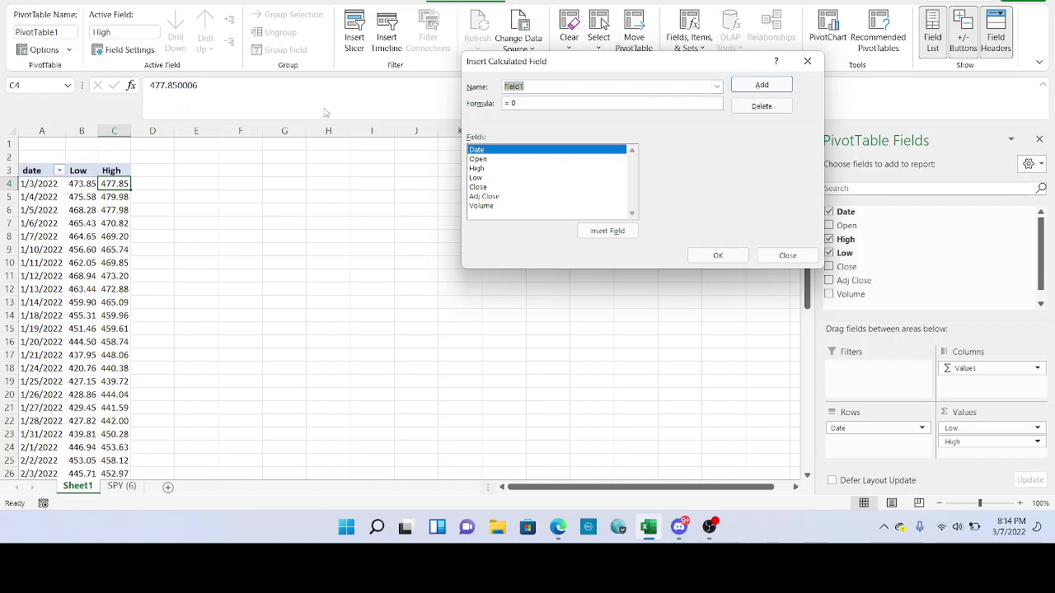
{"action": "type", "text": "Vola"}
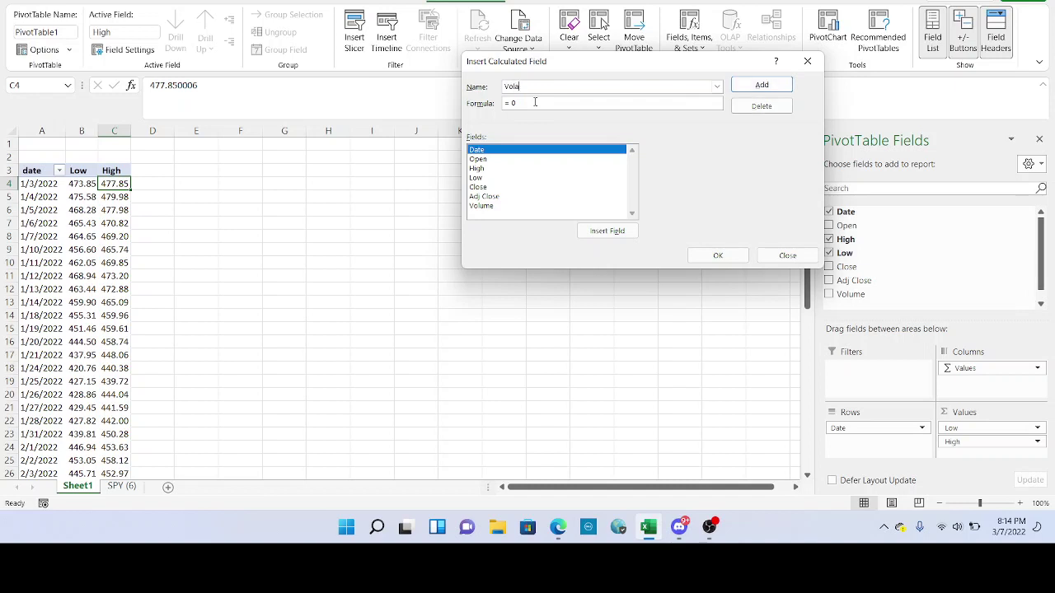
{"action": "type", "text": "tility"}
{"action": "double_click", "coordinate": [482, 170]}
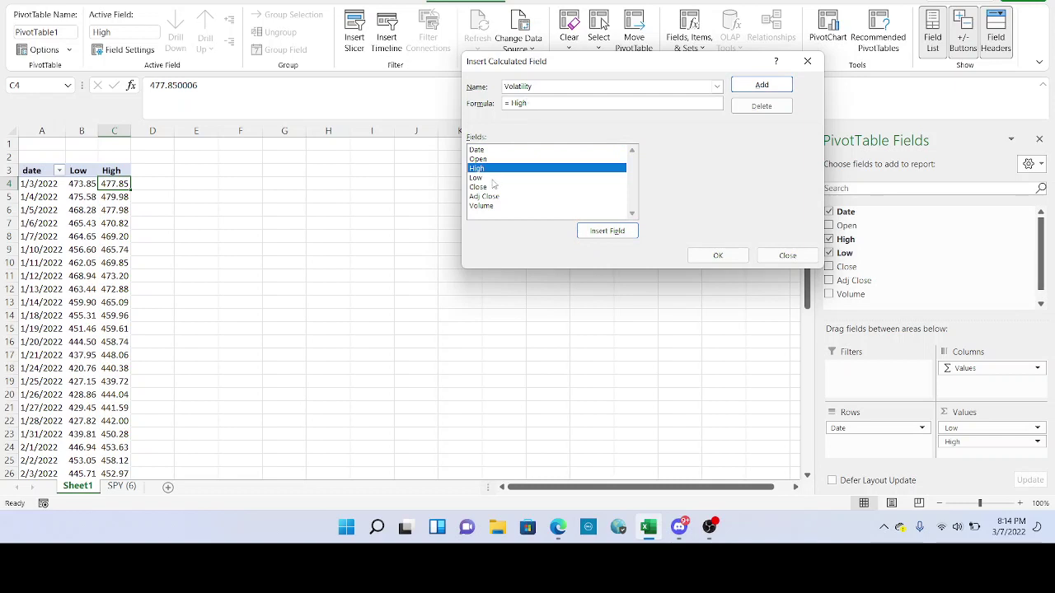
{"action": "double_click", "coordinate": [486, 178]}
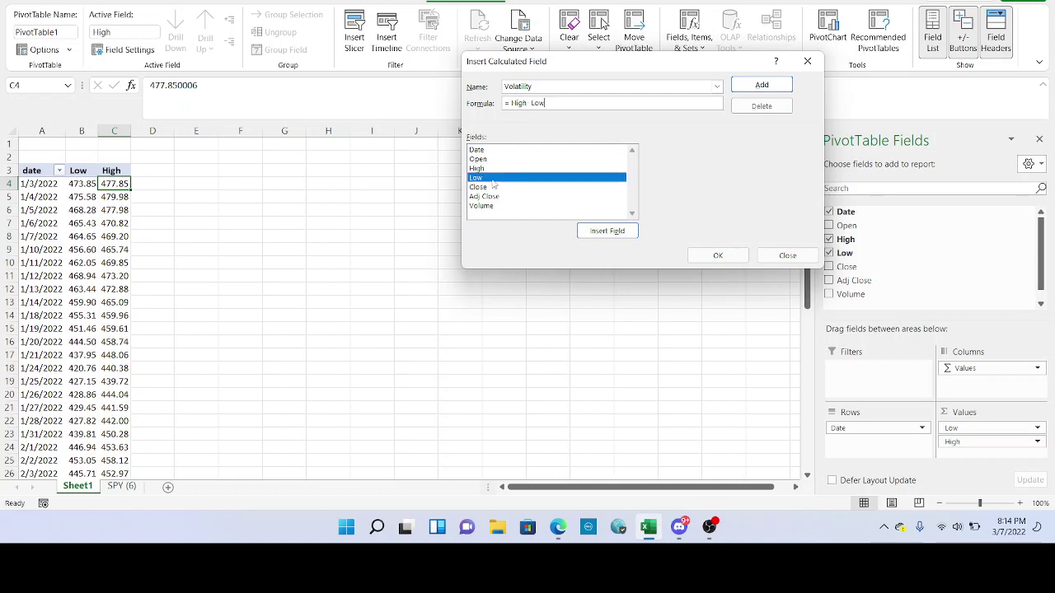
{"action": "left_click", "coordinate": [715, 256]}
- Rename the Sum of Volatility header to "Volatility" with a leading space and narrow column D to fit it
{"action": "left_click", "coordinate": [185, 171]}
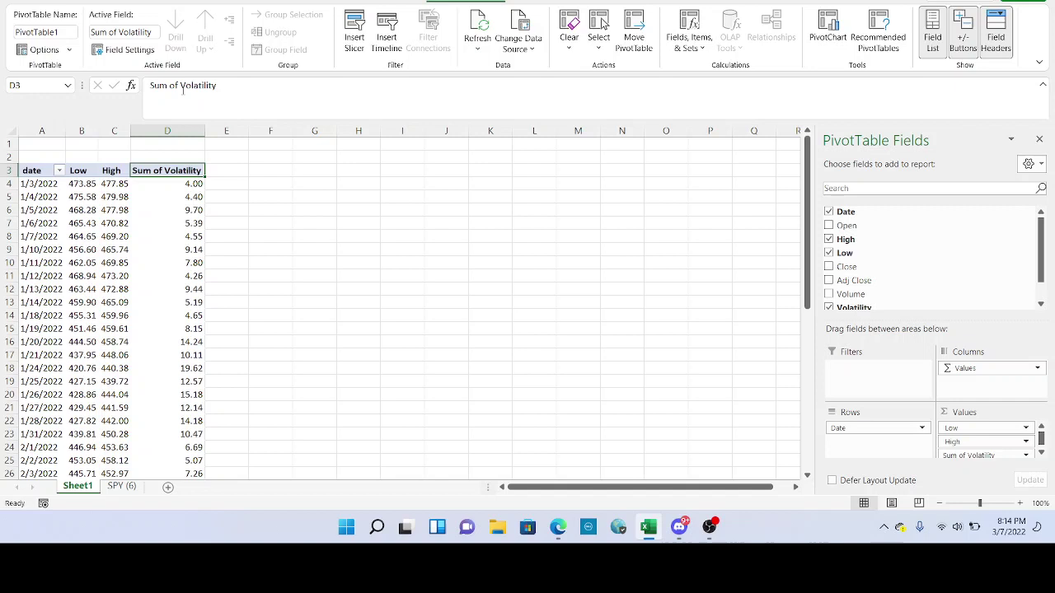
{"action": "left_click", "coordinate": [183, 85]}
{"action": "left_click_drag", "start_coordinate": [183, 85], "coordinate": [149, 85]}
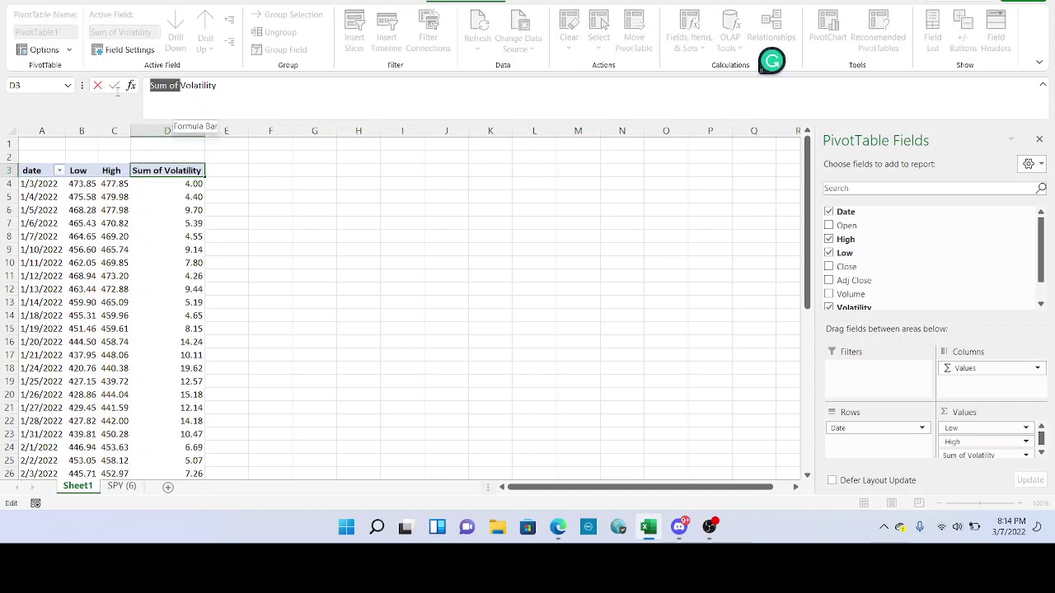
{"action": "key", "text": "BackSpace"}
{"action": "left_click", "coordinate": [114, 86]}
{"action": "left_click", "coordinate": [177, 222]}
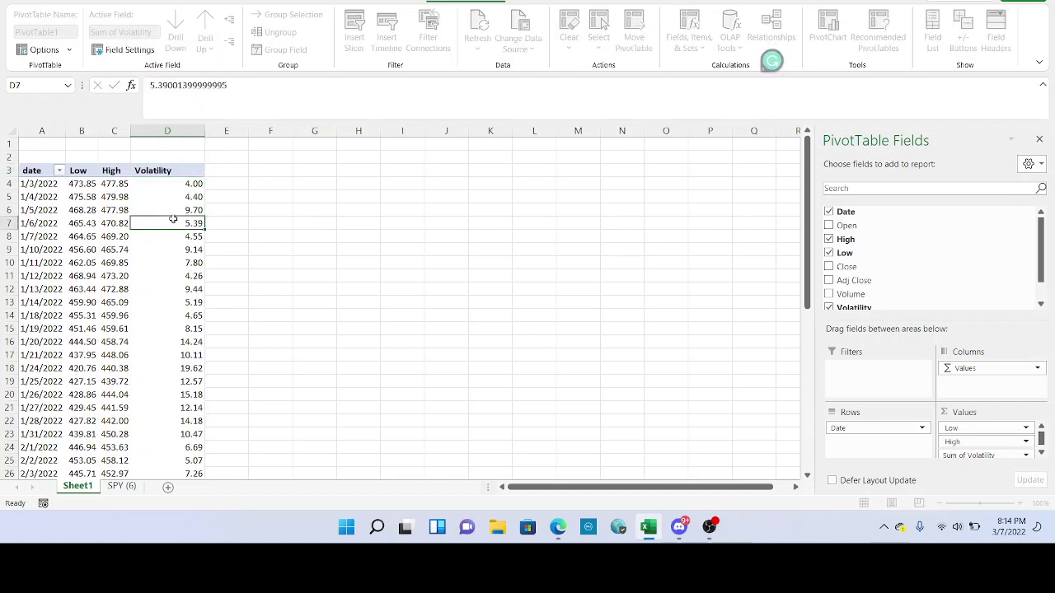
{"action": "left_click", "coordinate": [192, 174]}
{"action": "left_click_drag", "start_coordinate": [204, 131], "coordinate": [175, 122]}
- Insert a Line with Markers PivotChart based on the PivotTable
{"action": "left_click", "coordinate": [165, 184]}
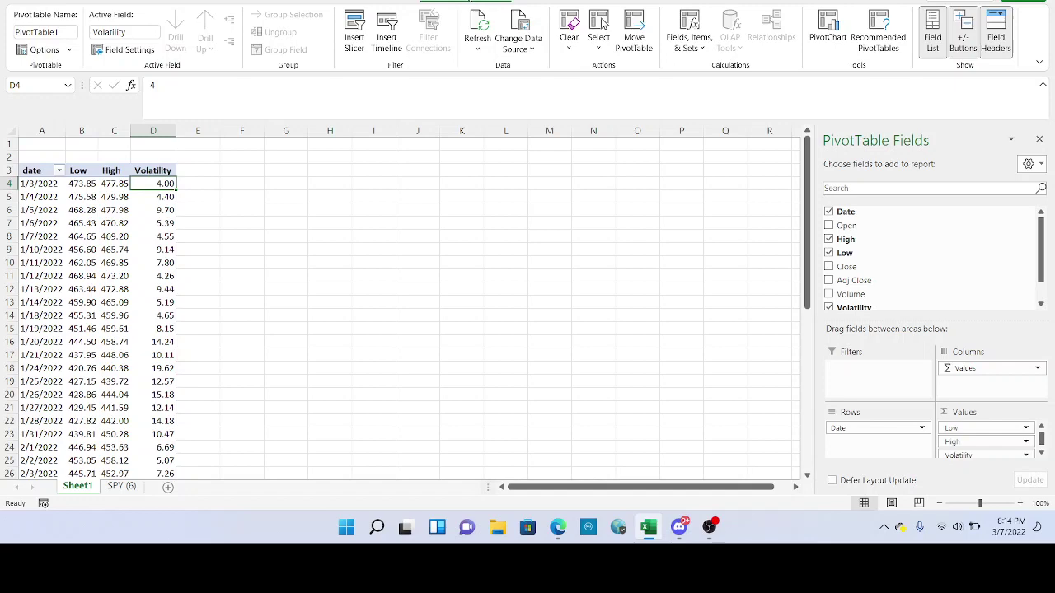
{"action": "left_click", "coordinate": [828, 29]}
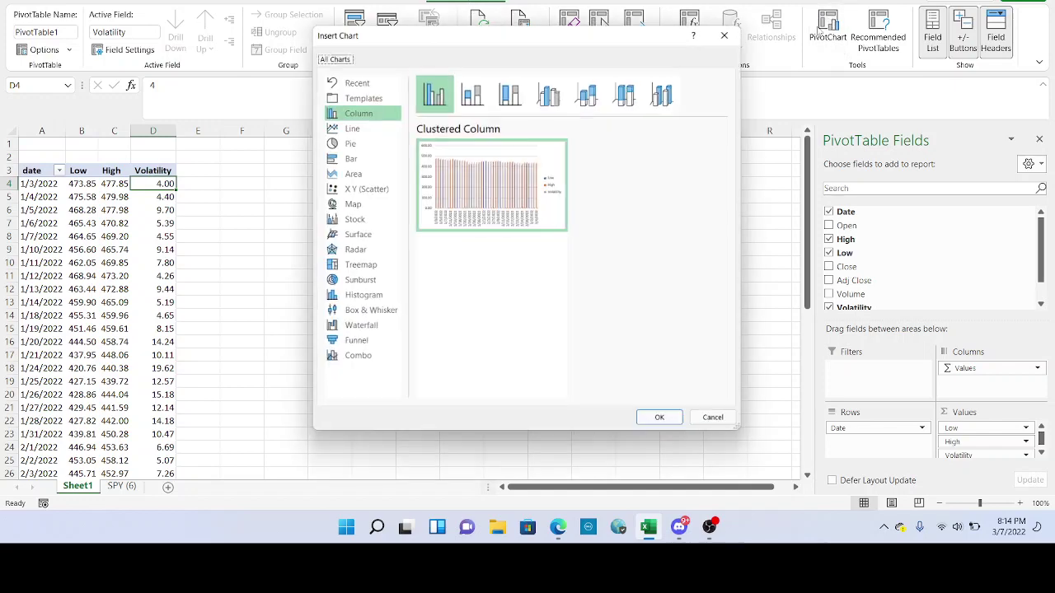
{"action": "left_click", "coordinate": [351, 127]}
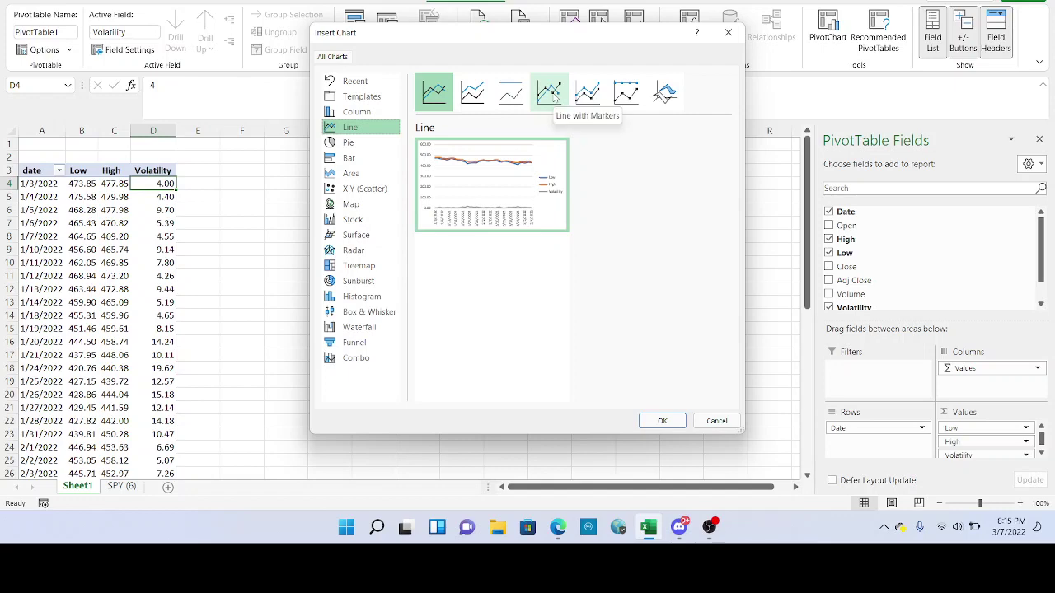
{"action": "double_click", "coordinate": [550, 93]}
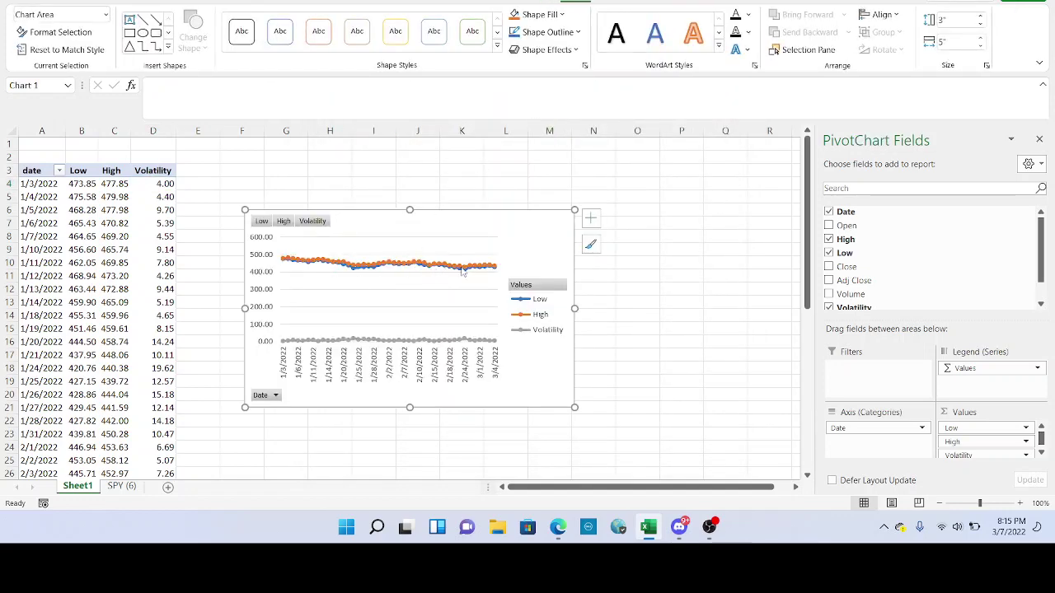
- Remove the Low and High fields from the PivotChart, keeping only Volatility
{"action": "right_click", "coordinate": [266, 223]}
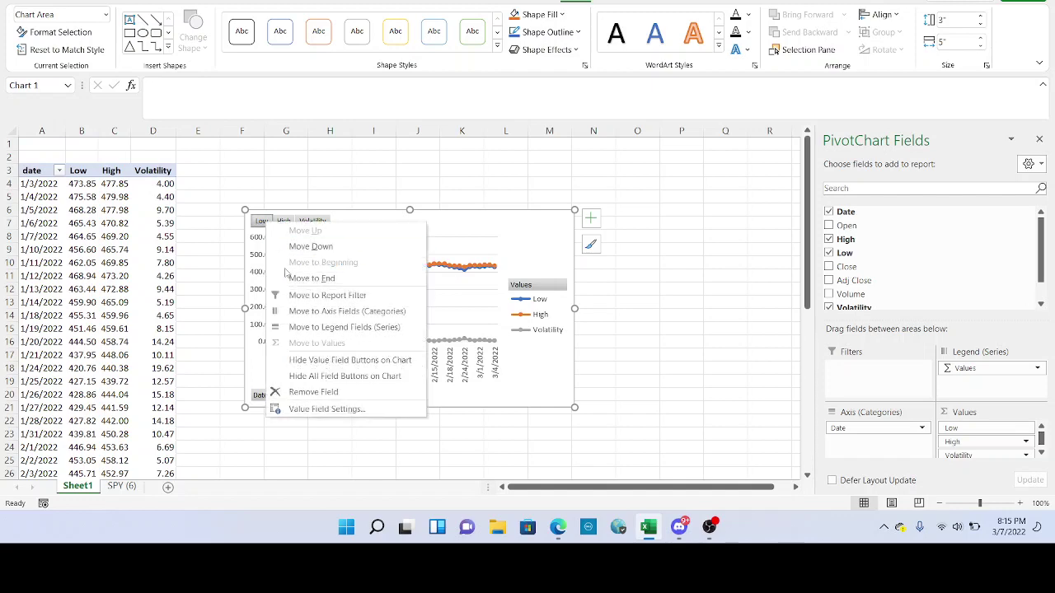
{"action": "left_click", "coordinate": [318, 392]}
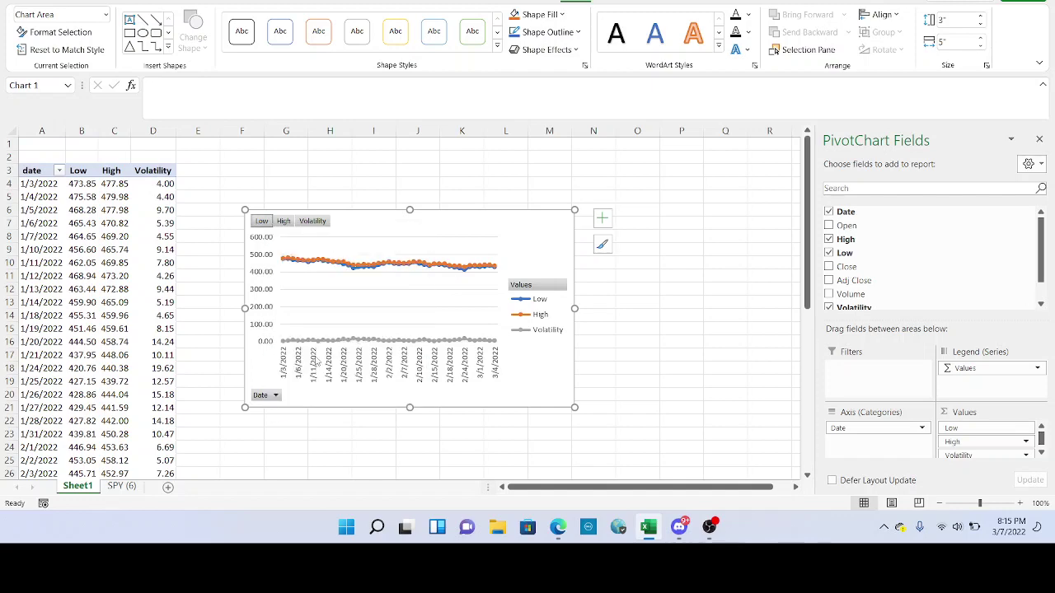
{"action": "right_click", "coordinate": [270, 224]}
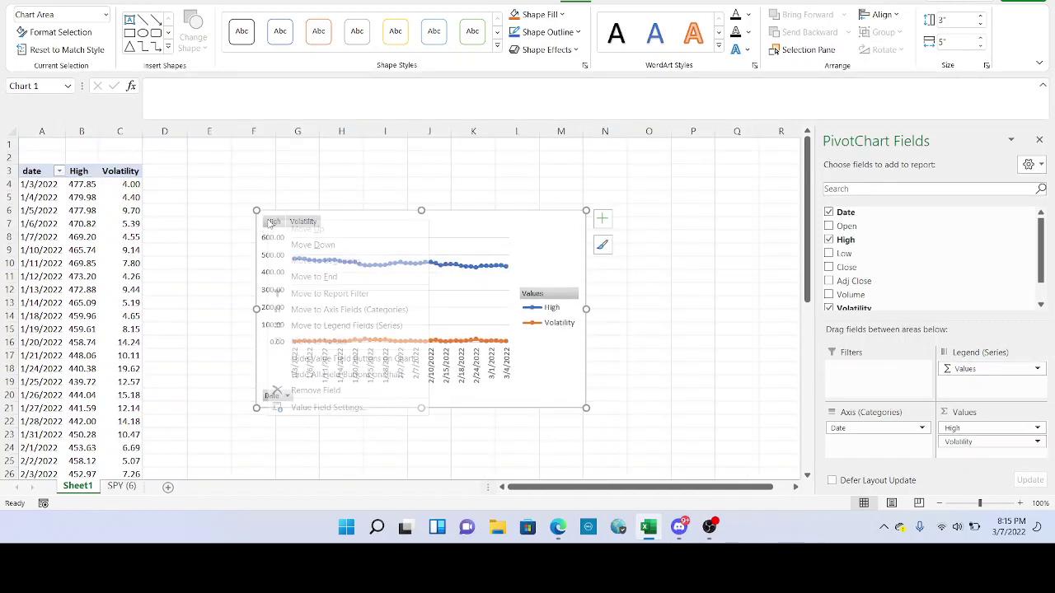
{"action": "left_click", "coordinate": [331, 392]}
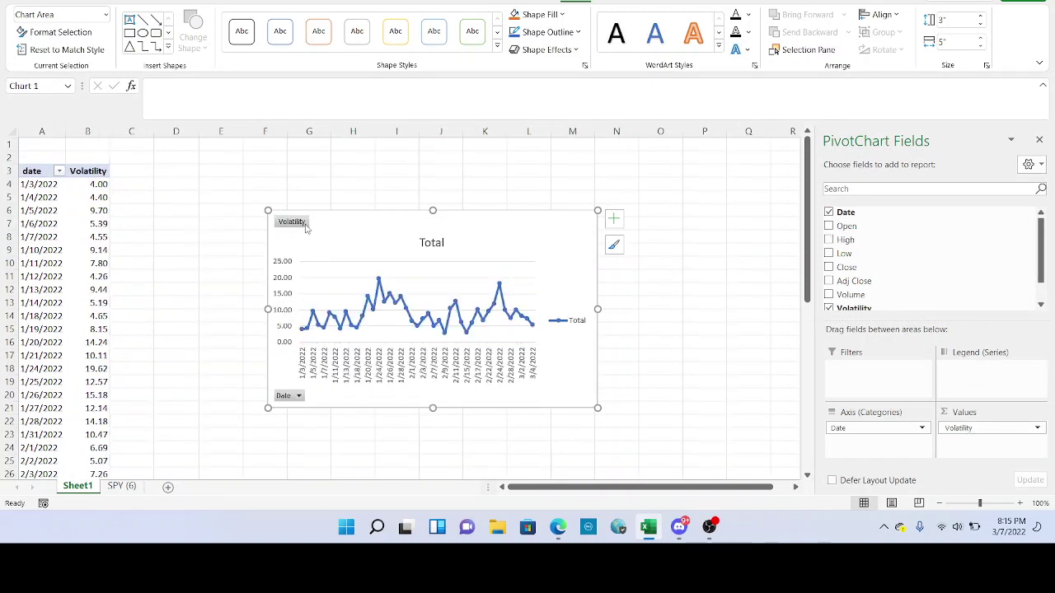
- Enlarge the Volatility chart to about 5.23" high and 7.64" wide
{"action": "left_click_drag", "start_coordinate": [598, 210], "coordinate": [684, 186]}
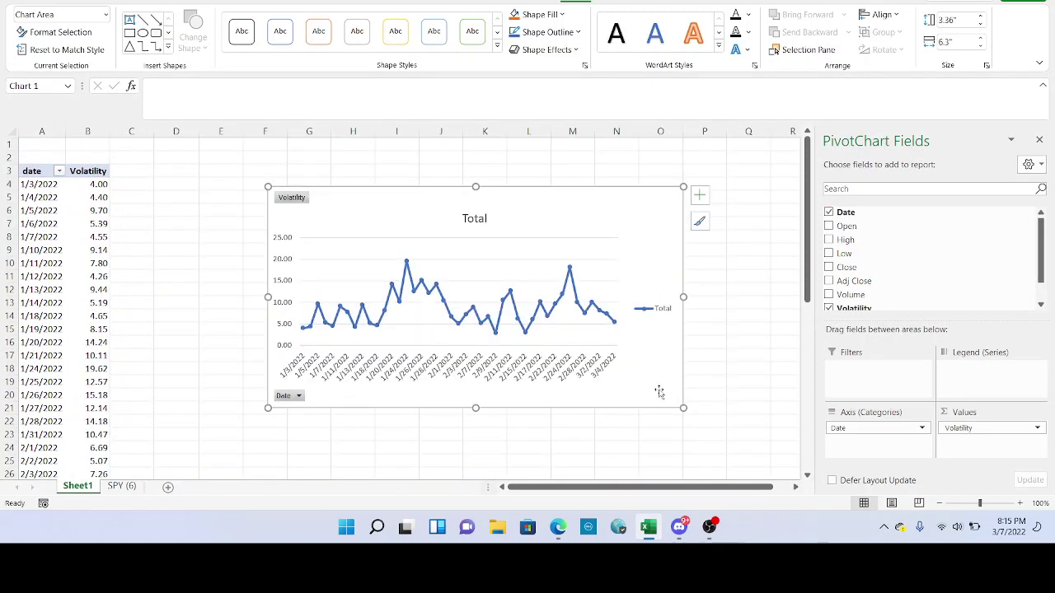
{"action": "left_click_drag", "start_coordinate": [685, 408], "coordinate": [719, 456]}
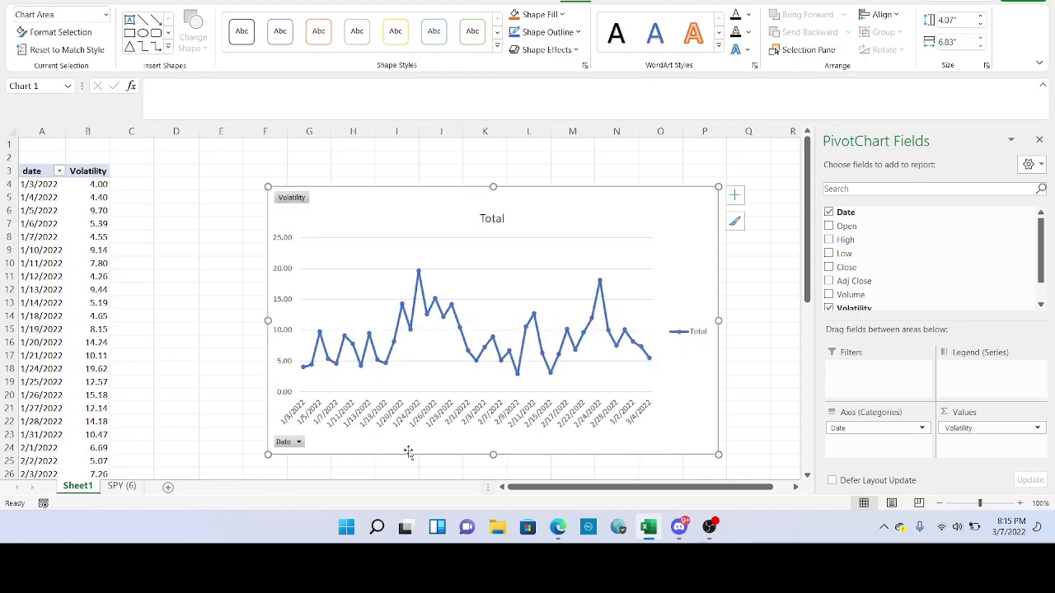
{"action": "left_click_drag", "start_coordinate": [268, 454], "coordinate": [214, 476]}
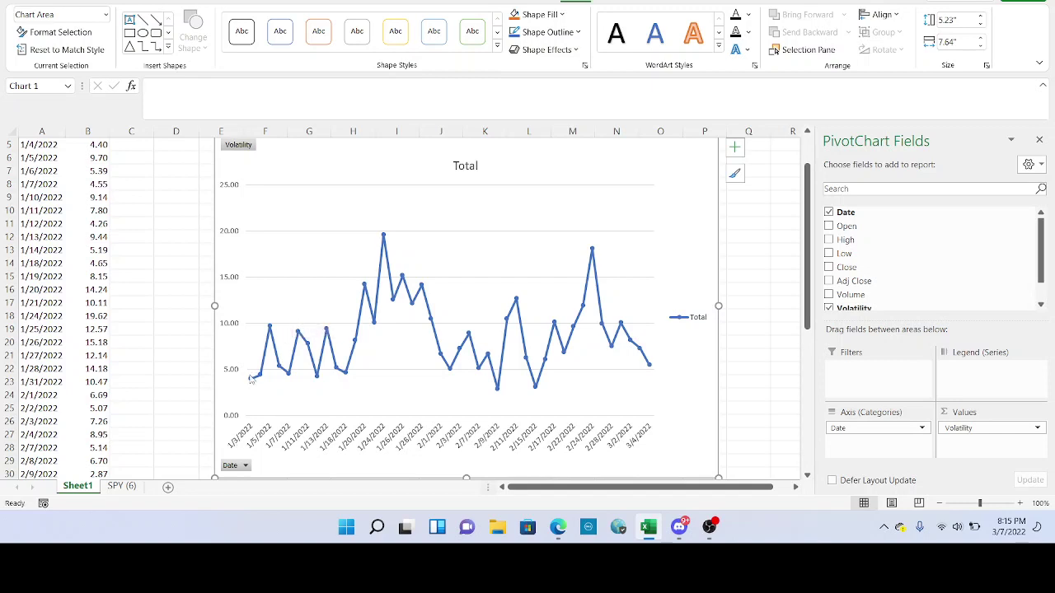
- Inspect the volatility values at the chart's first point, its two highest peaks and its lowest point
{"action": "mouse_move", "coordinate": [252, 385]}
{"action": "mouse_move", "coordinate": [592, 250]}
{"action": "mouse_move", "coordinate": [383, 238]}
{"action": "mouse_move", "coordinate": [498, 393]}
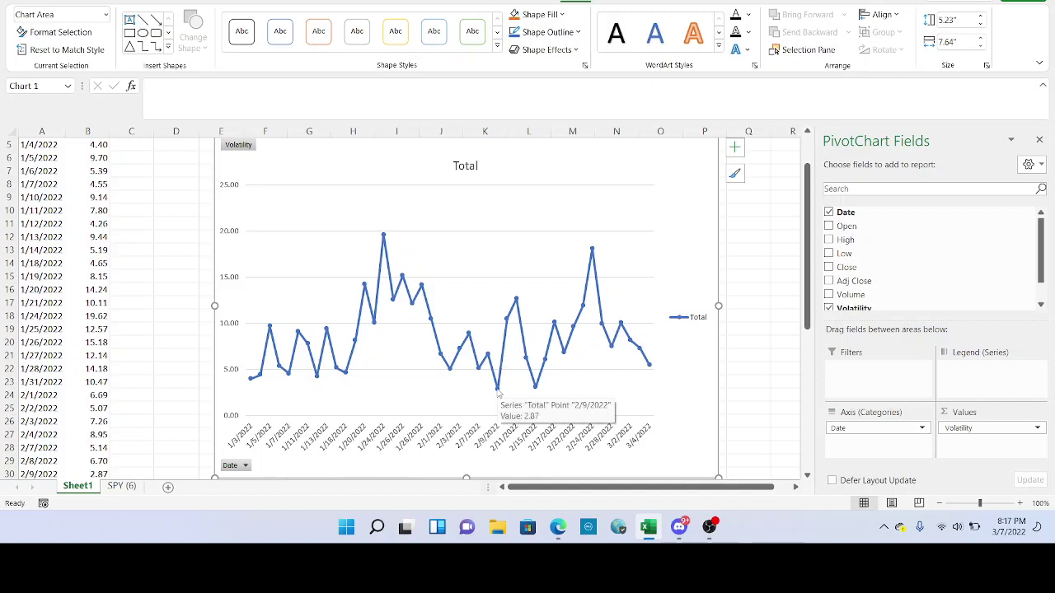